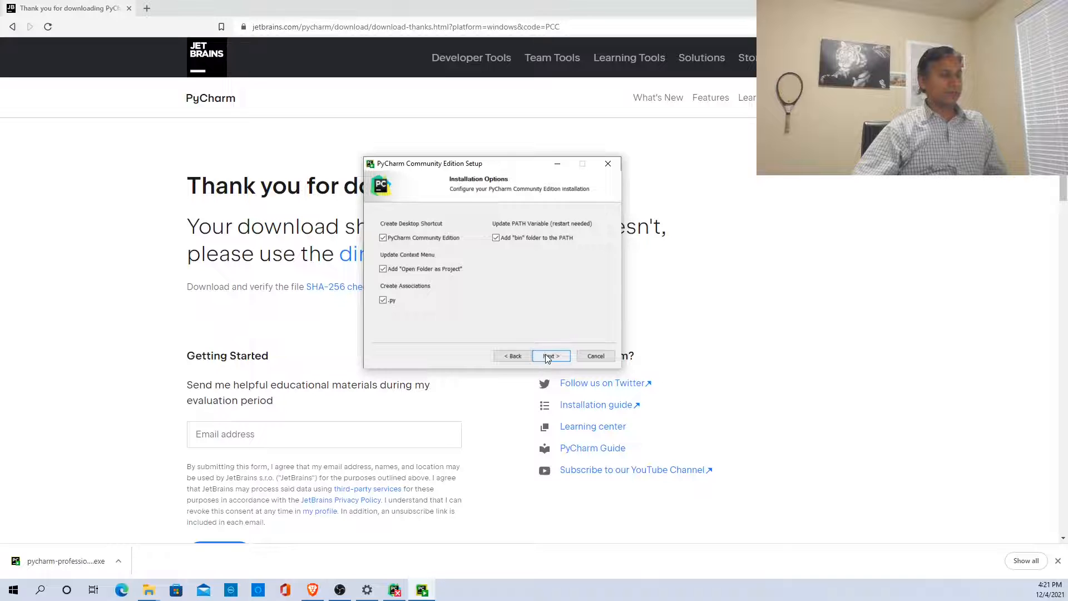
# Accept the selected PyCharm Community Edition installation options and continue the setup.
pyautogui.click(547, 356)
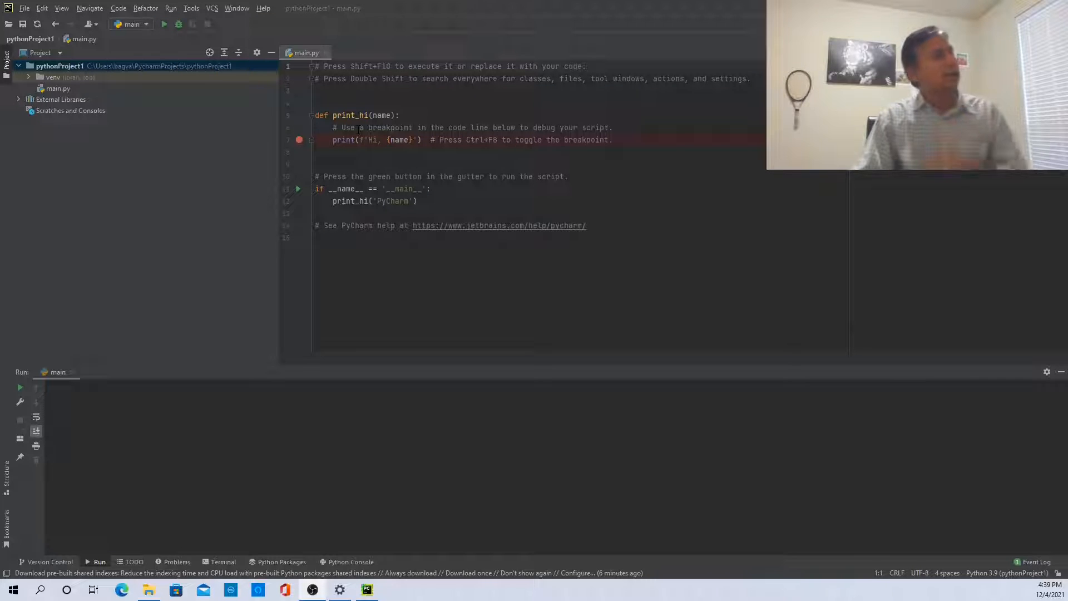
# Highlight the print_hi call and the def keyword of its function, and run the main script.
pyautogui.doubleClick(350, 201)
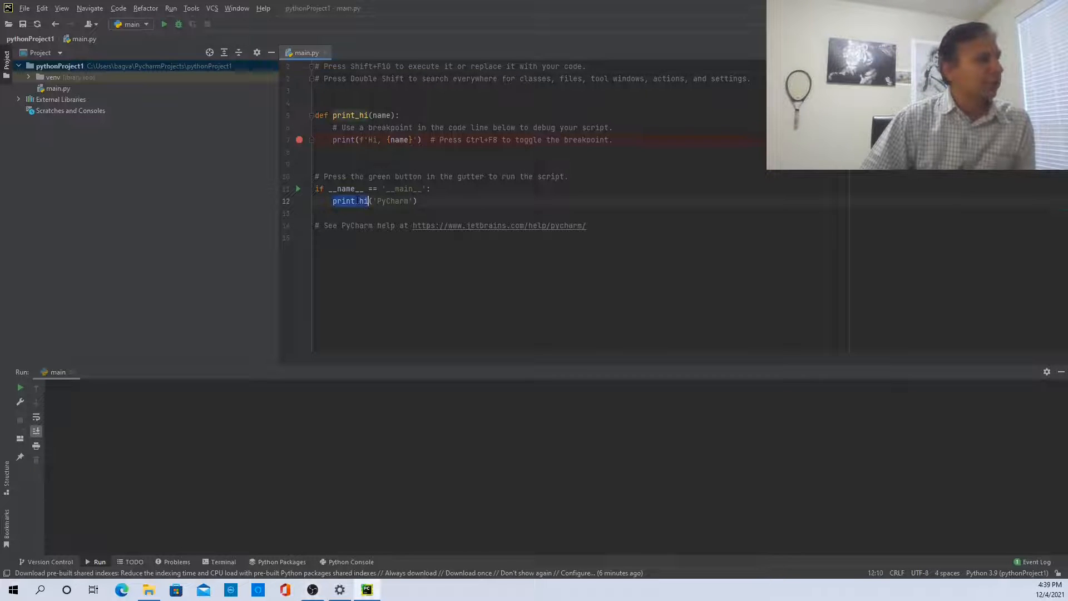
pyautogui.doubleClick(321, 115)
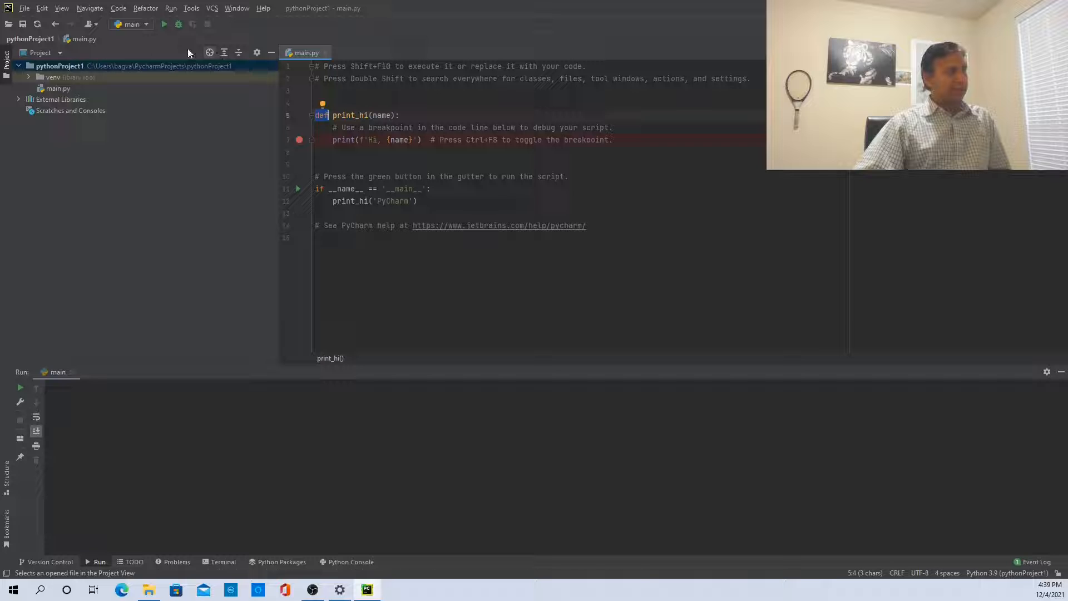
pyautogui.click(164, 24)
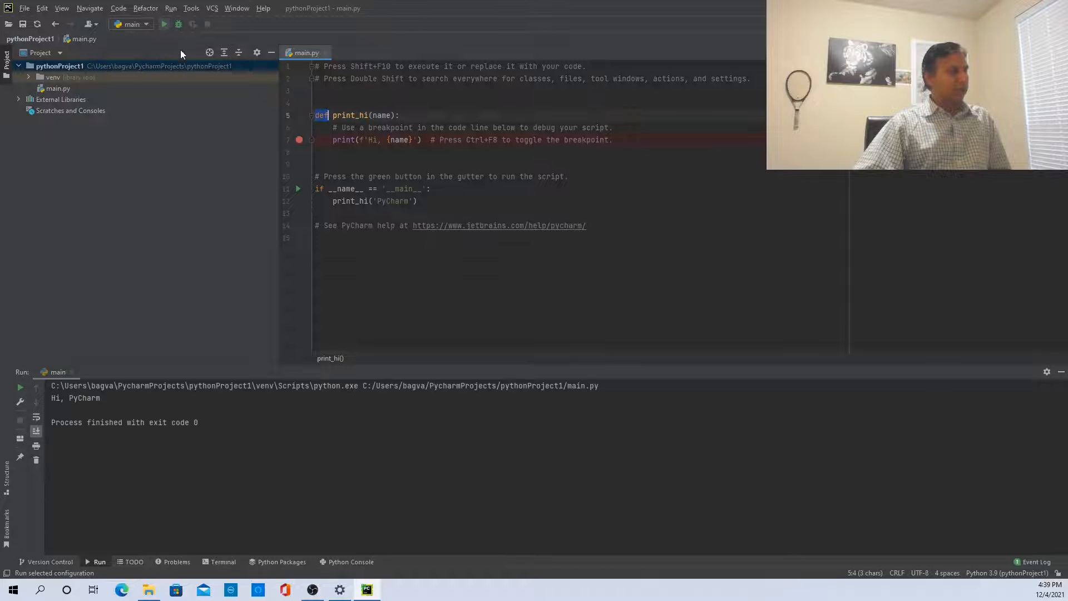
# Change the print_hi argument on line 12 to 'PyCharm1' and run the main script again.
pyautogui.click(409, 201)
pyautogui.write('1')
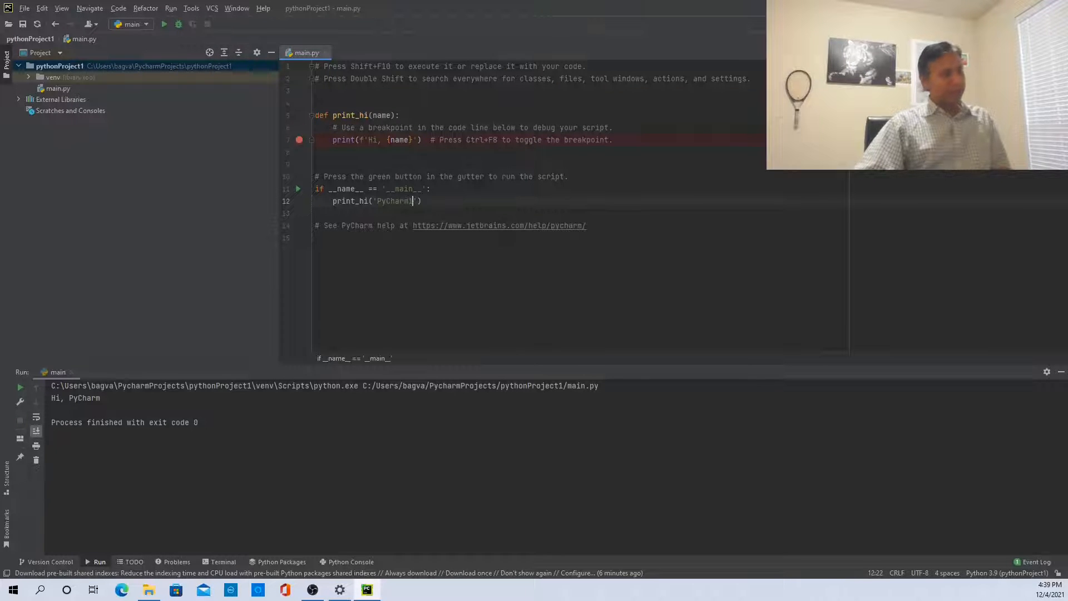
pyautogui.click(165, 24)
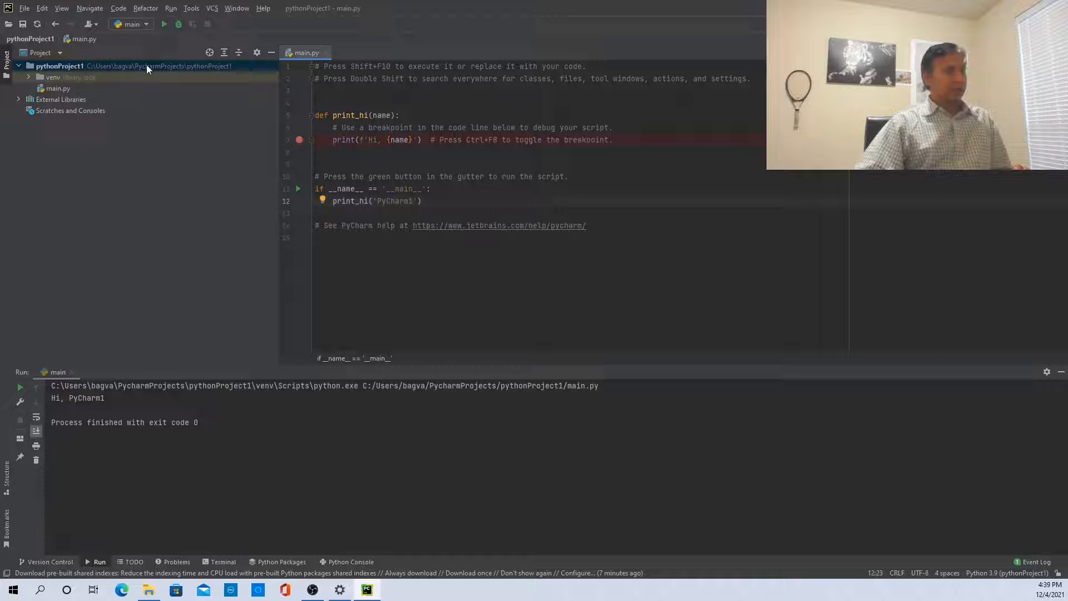
# Open the Python Interpreter settings of pythonProject1 and start adding a new interpreter.
pyautogui.click(25, 8)
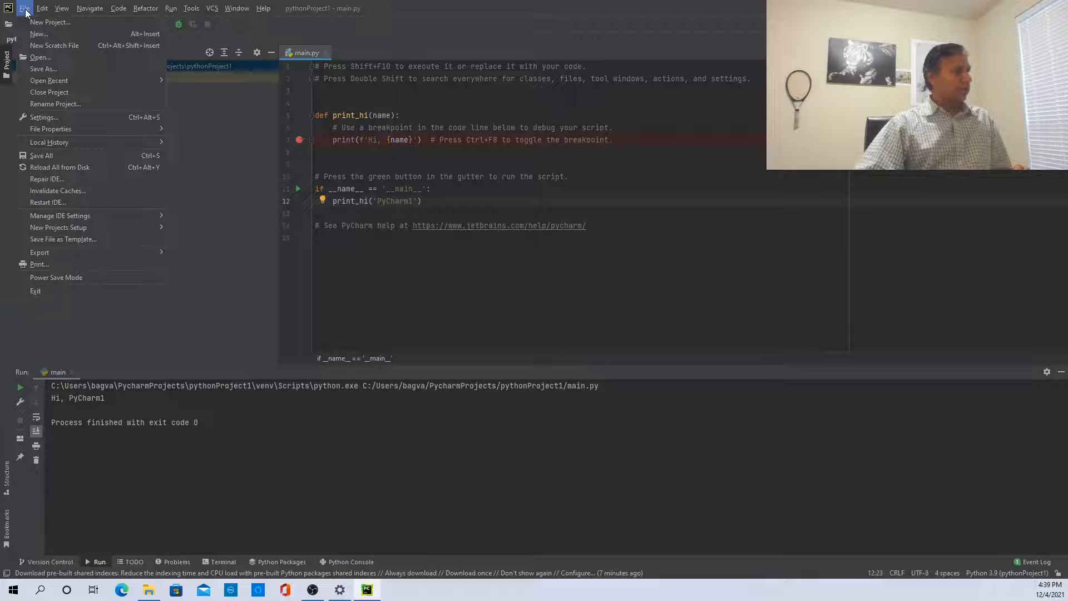
pyautogui.click(75, 116)
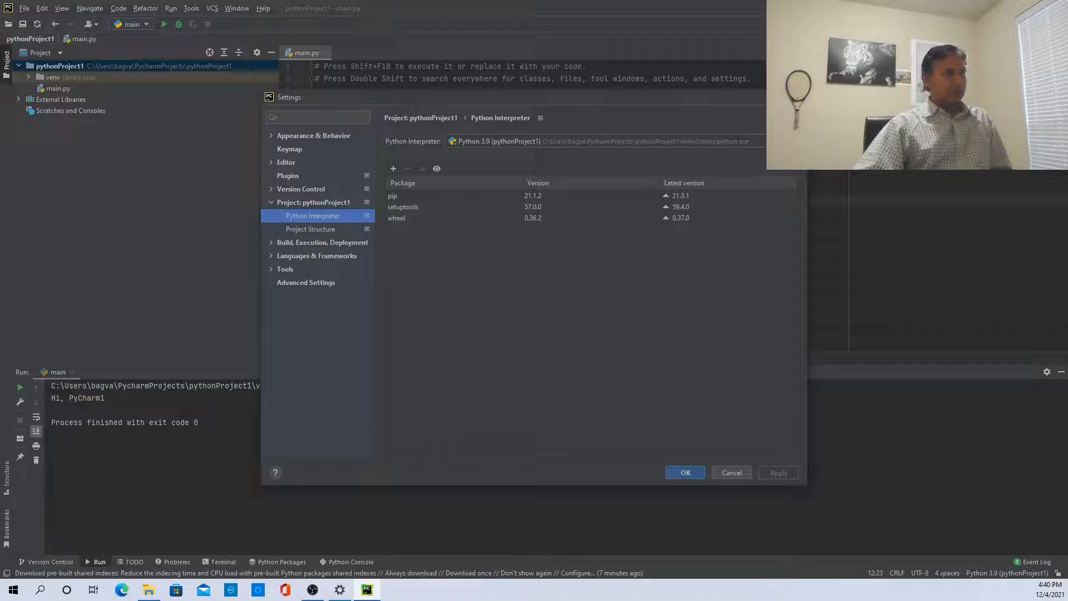
pyautogui.click(799, 154)
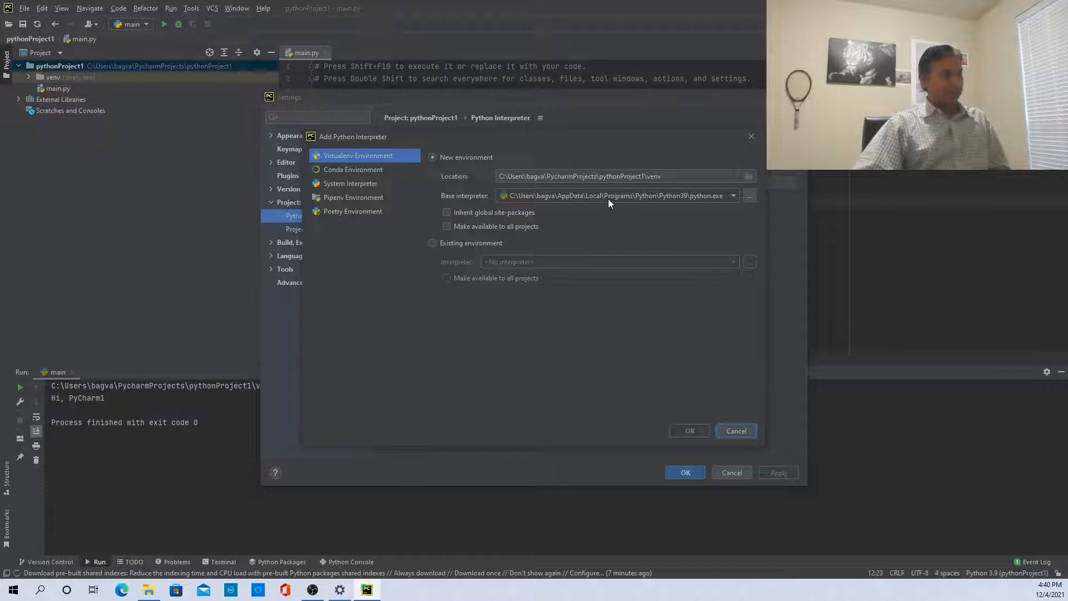
pyautogui.click(367, 172)
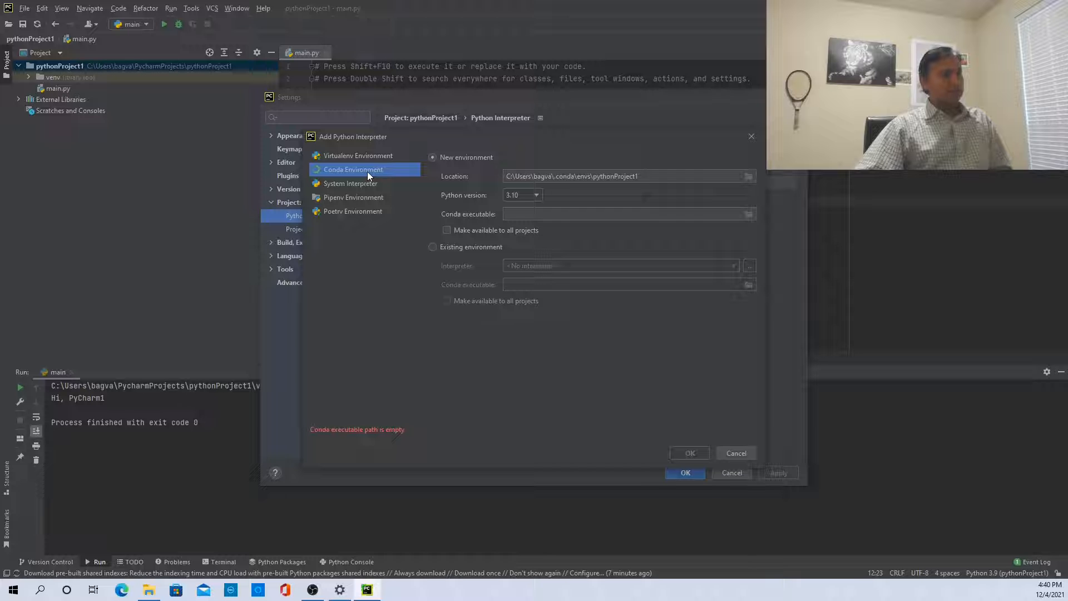
pyautogui.click(535, 198)
pyautogui.click(531, 226)
pyautogui.click(529, 199)
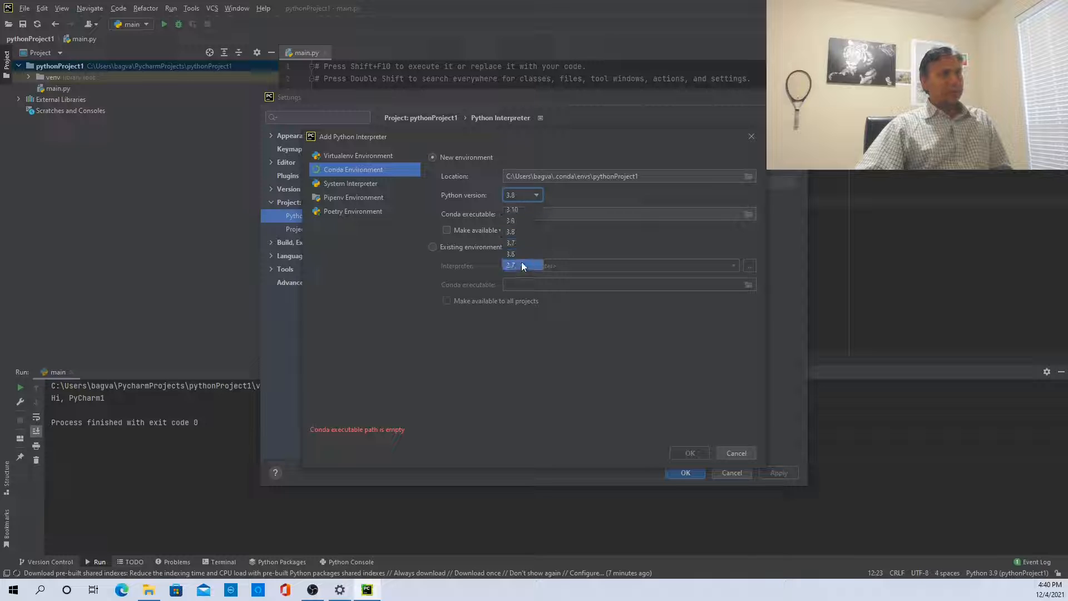
pyautogui.click(513, 232)
pyautogui.click(535, 195)
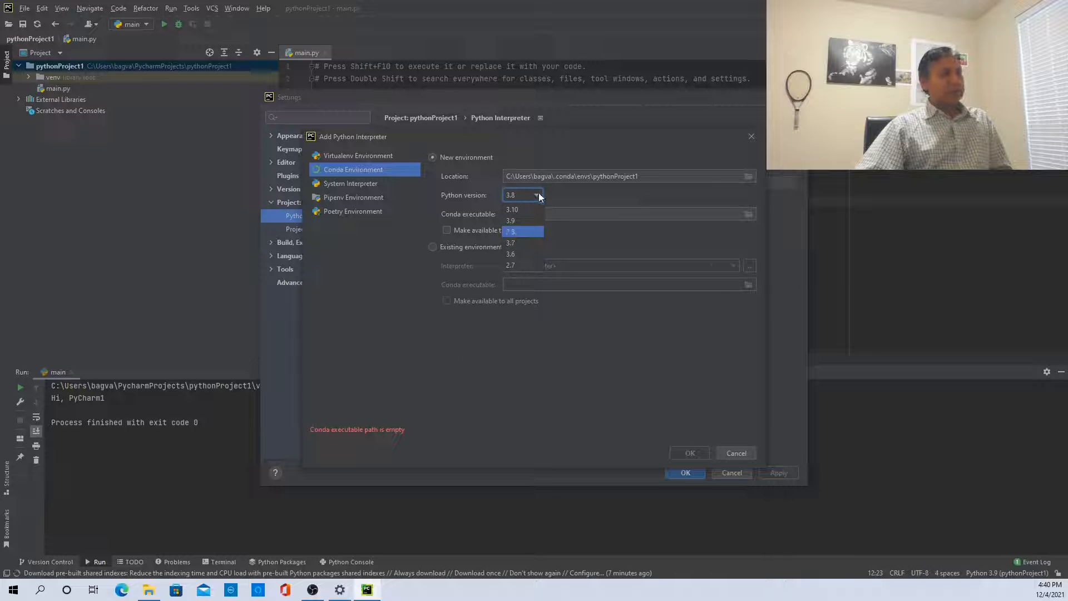
pyautogui.click(517, 255)
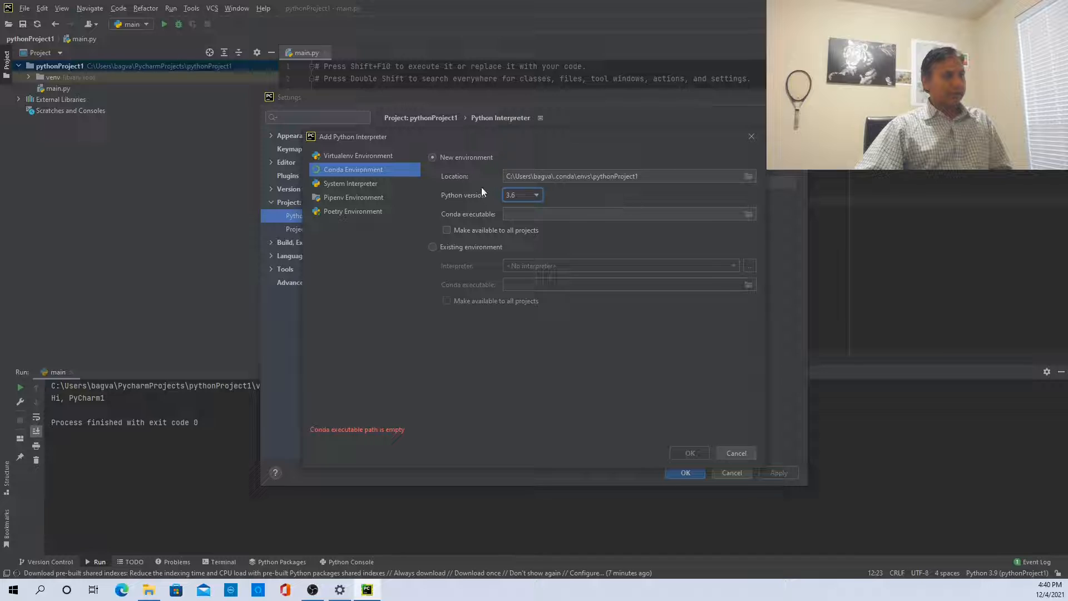
pyautogui.click(638, 178)
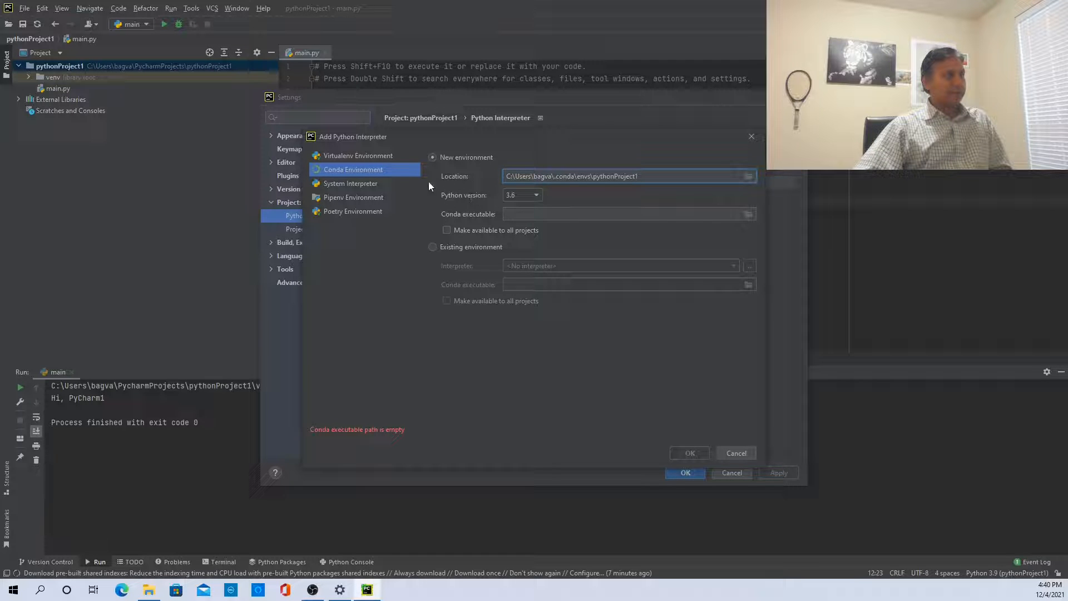
# Choose a new Virtualenv environment and set its location folder to SampleEnv inside pythonProject1.
pyautogui.click(374, 157)
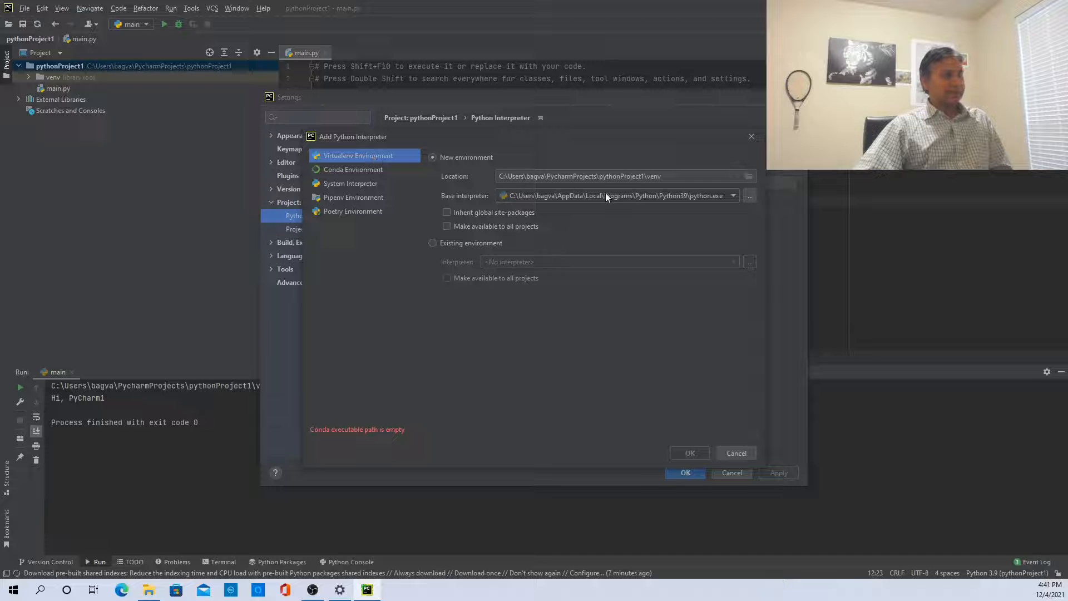
pyautogui.click(747, 180)
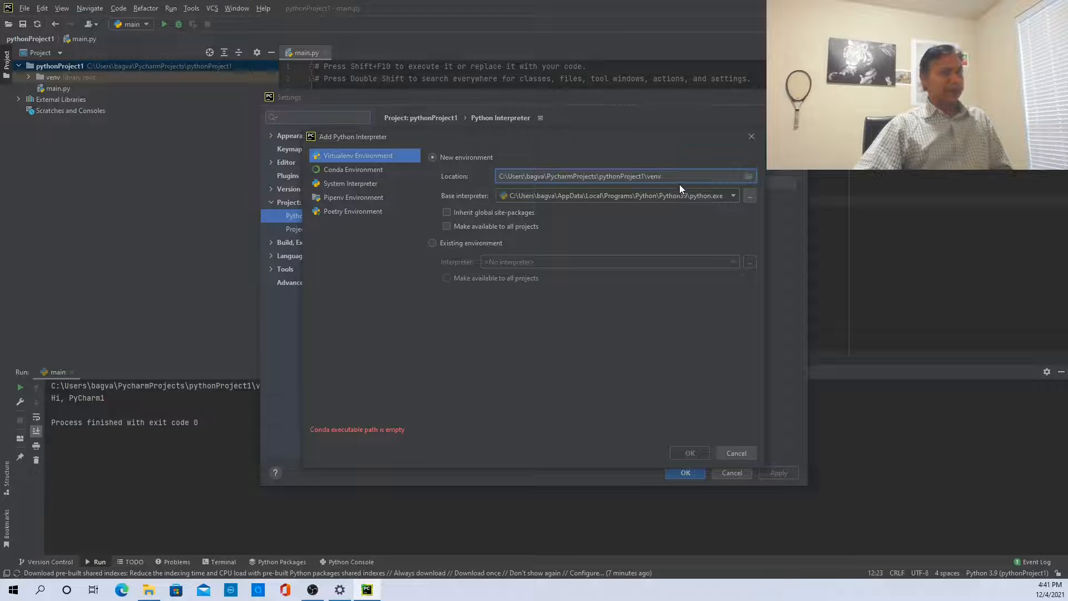
pyautogui.moveTo(680, 185)
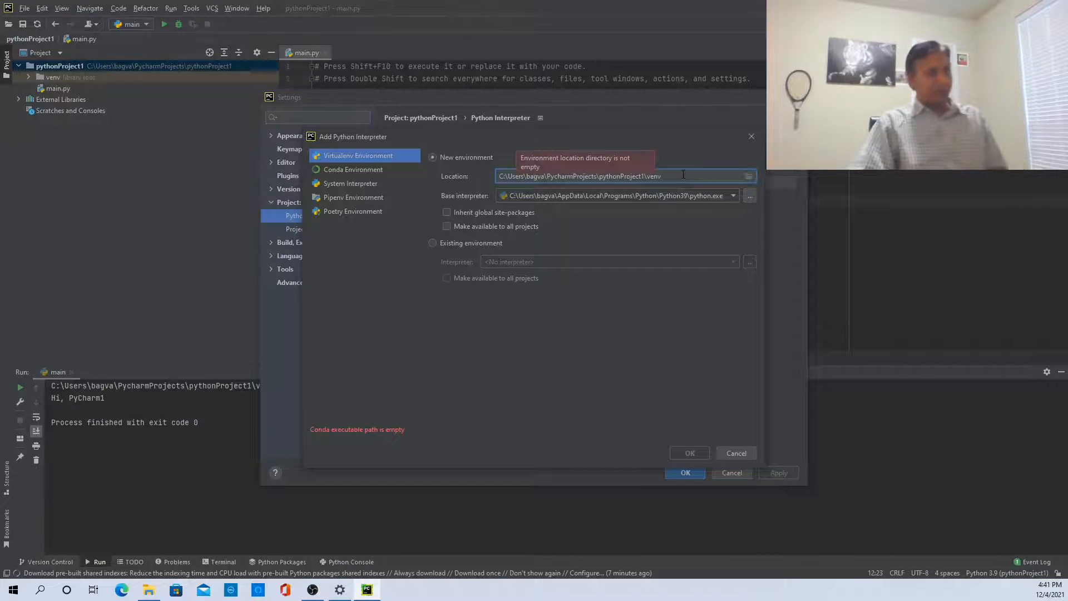
pyautogui.write('1')
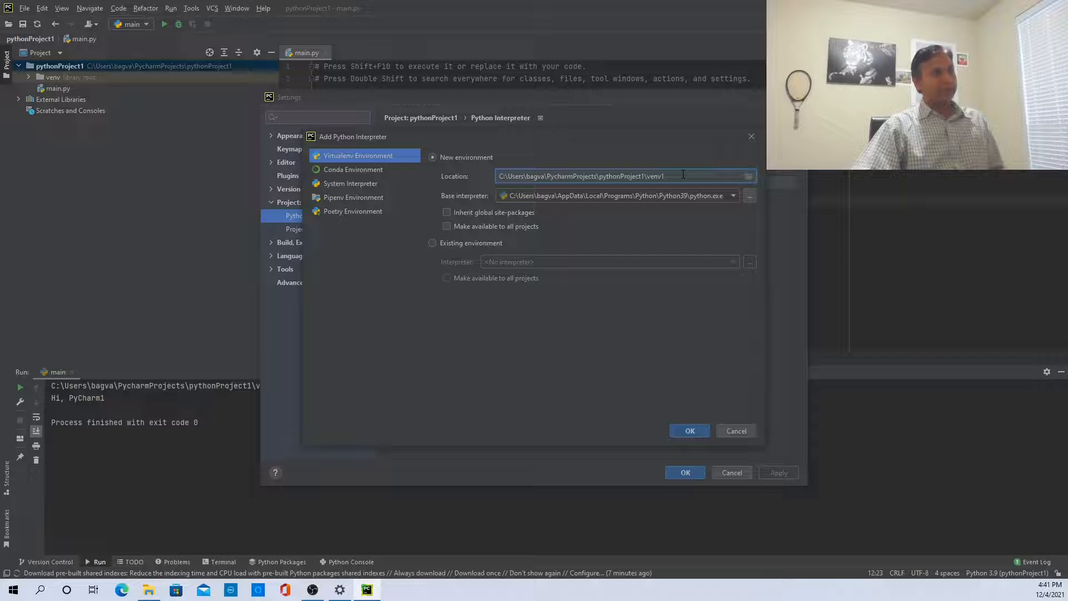
pyautogui.press('BackSpace')
pyautogui.press('BackSpace')
pyautogui.press('BackSpace')
pyautogui.press('BackSpace')
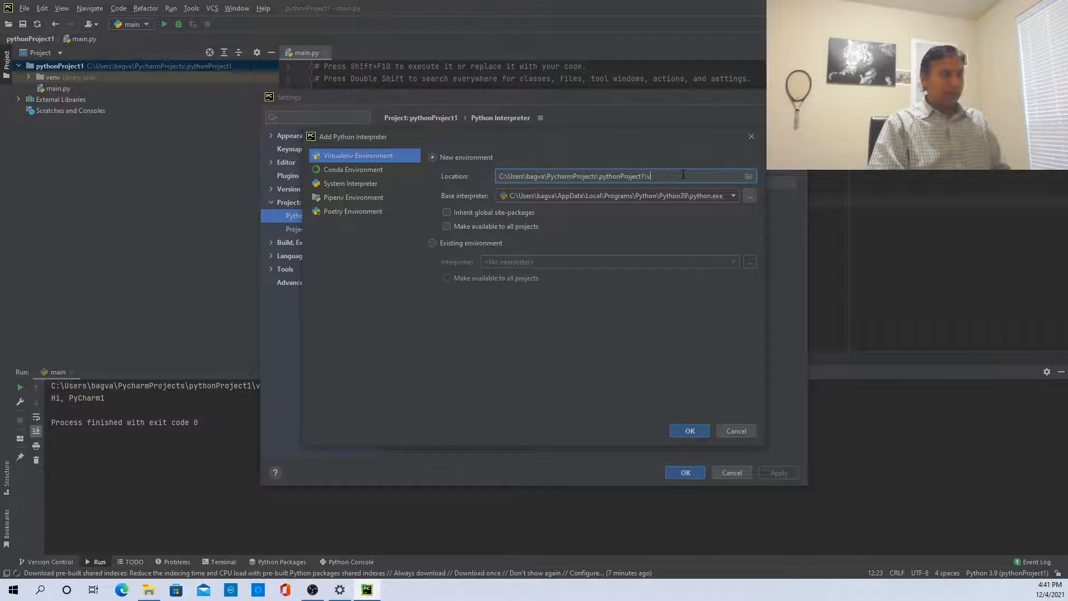
pyautogui.write('Same')
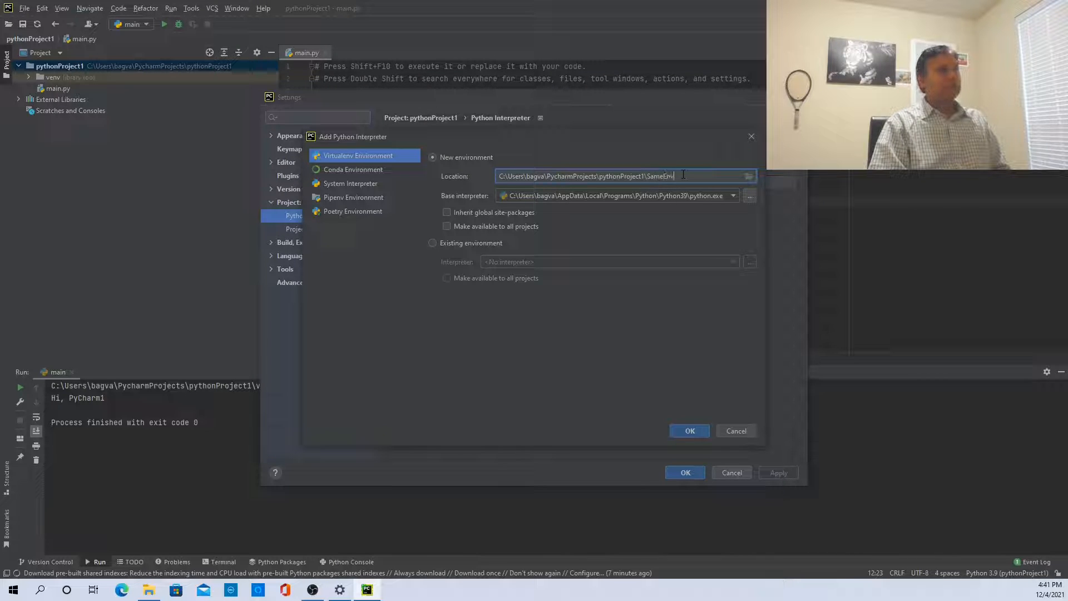
pyautogui.press('BackSpace')
pyautogui.write('pleenv')
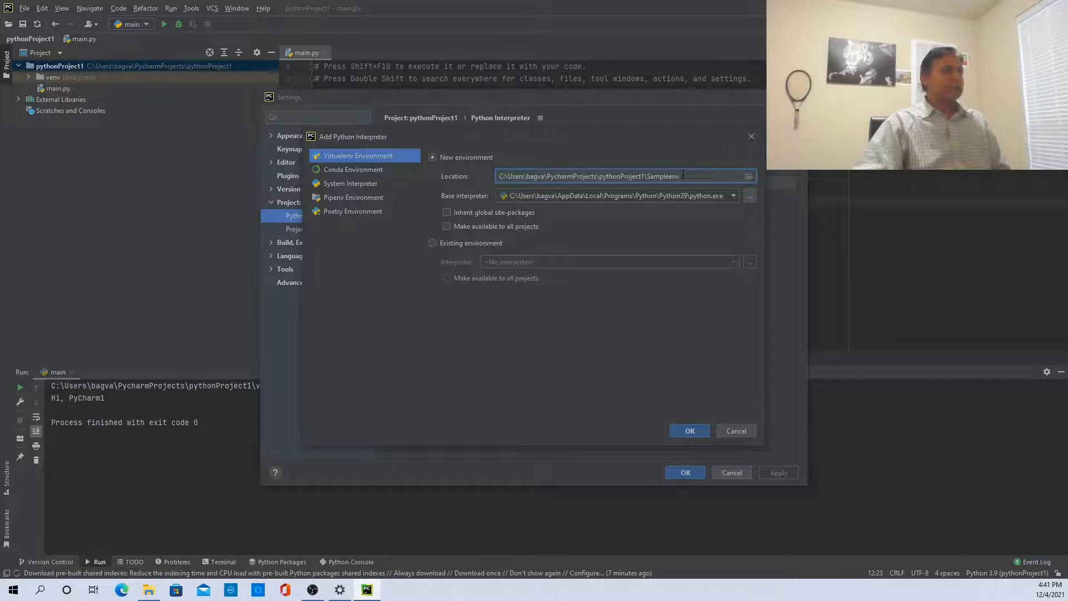
pyautogui.press('BackSpace')
pyautogui.press('BackSpace')
pyautogui.press('BackSpace')
pyautogui.write('En')
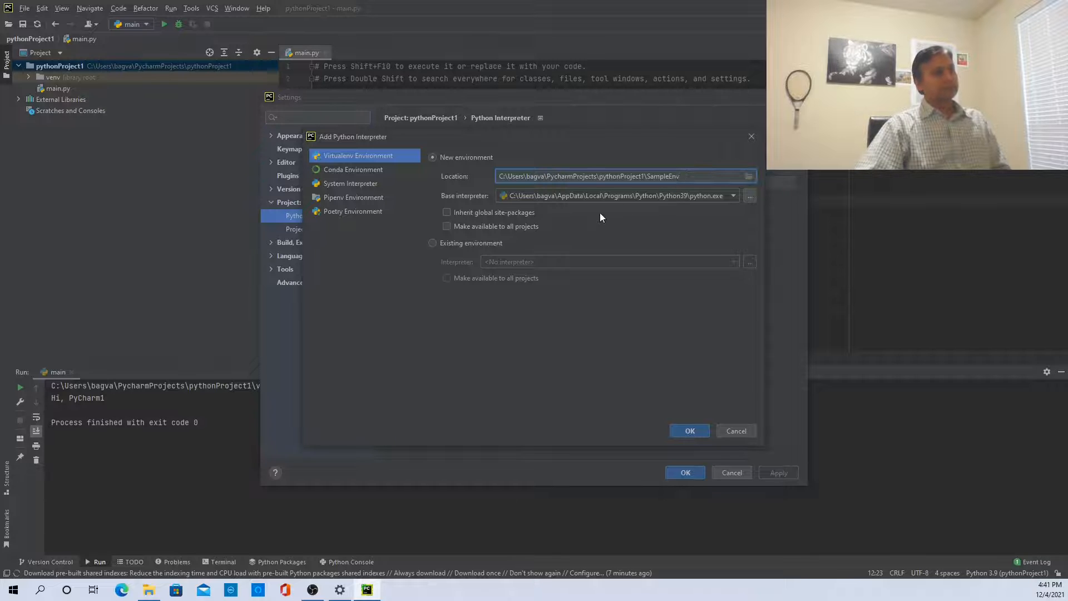
# Create the environment with the Python39 base interpreter and apply it as the project's interpreter.
pyautogui.click(733, 193)
pyautogui.click(733, 192)
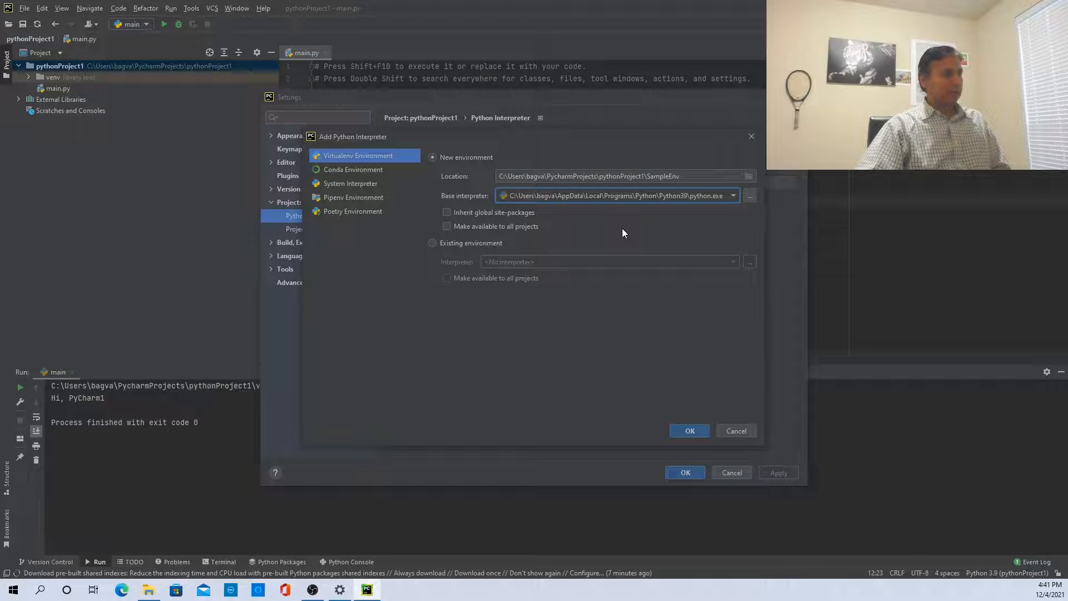
pyautogui.click(693, 433)
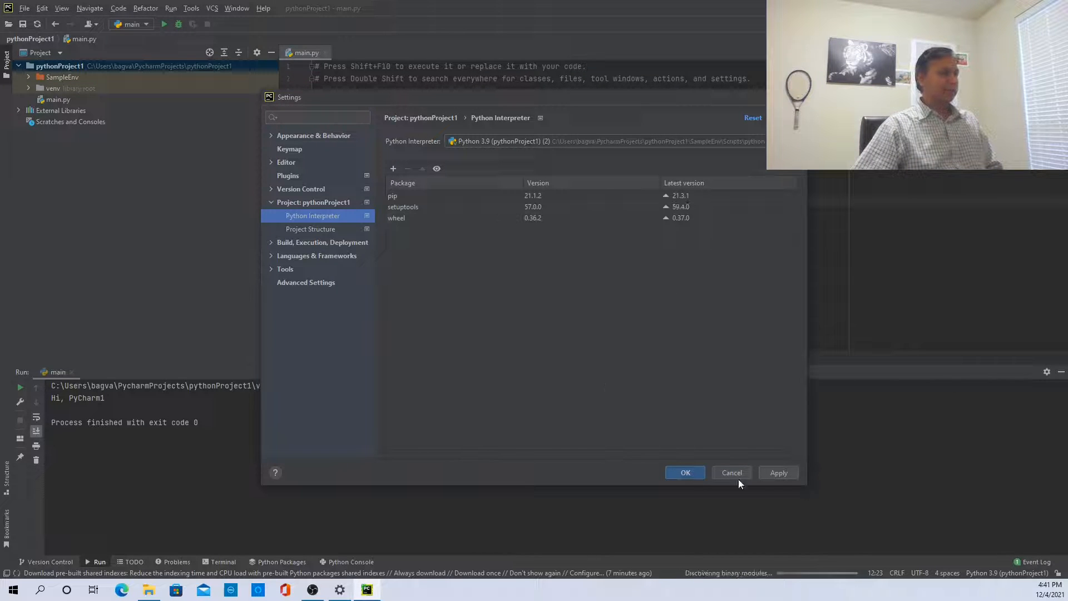
pyautogui.click(778, 473)
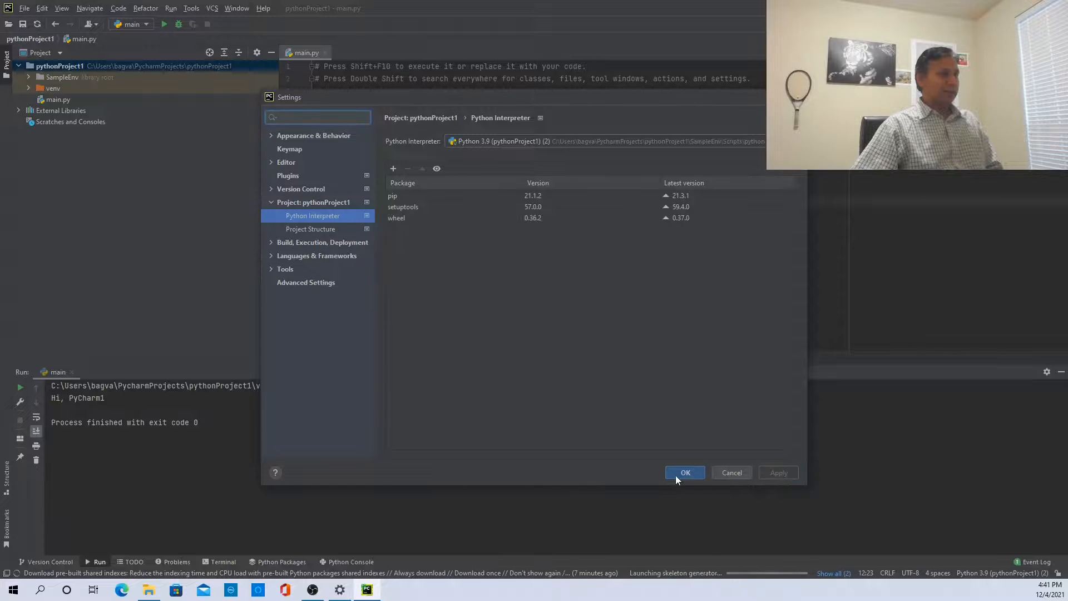
pyautogui.click(679, 473)
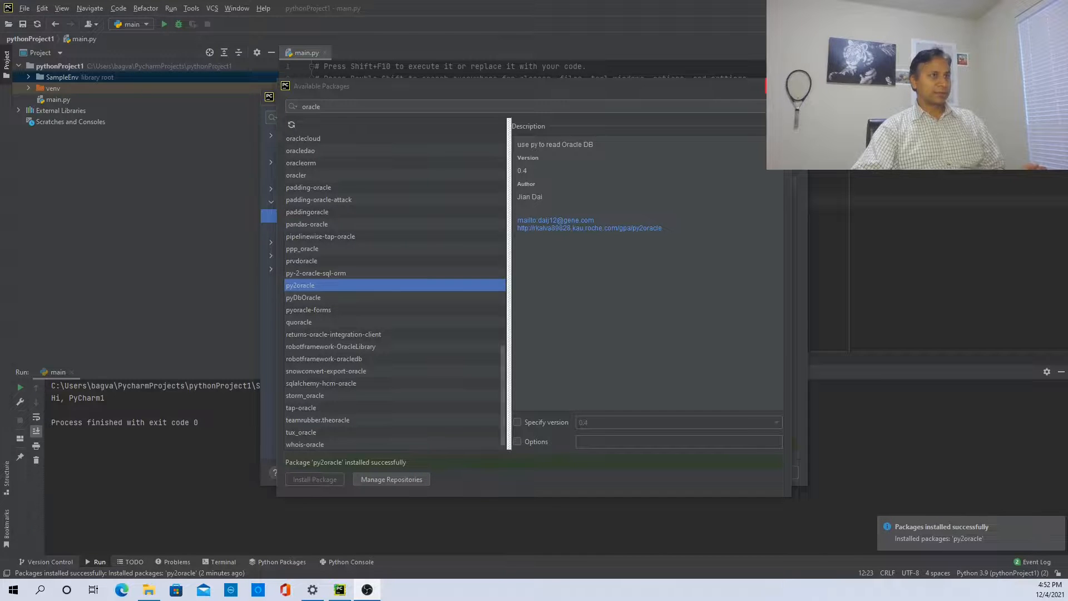
# Close the Available Packages window and confirm the project settings.
pyautogui.click(779, 87)
pyautogui.click(684, 469)
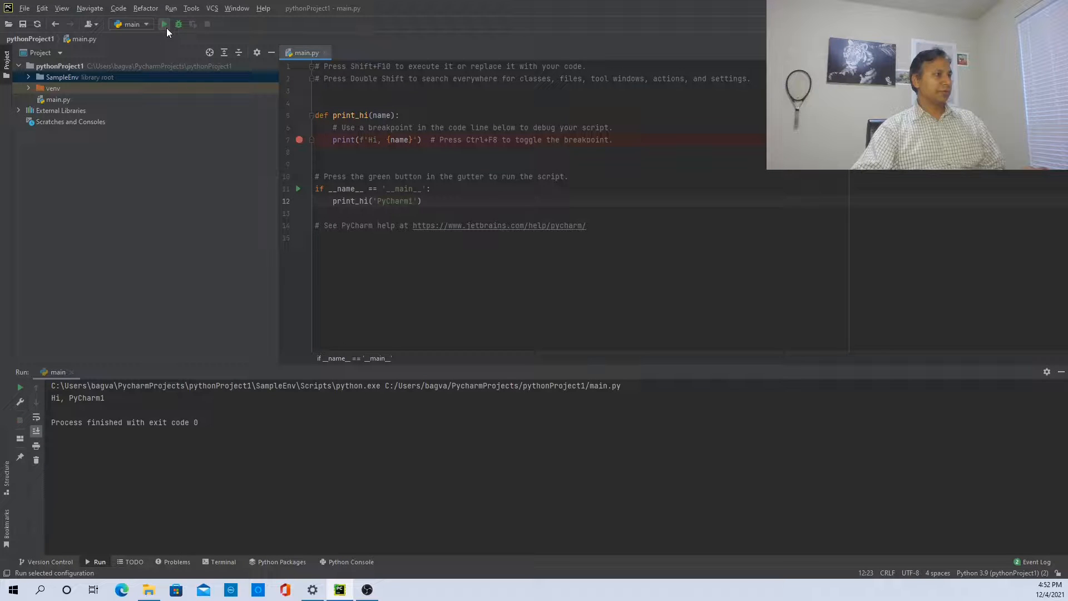
# Reopen the project's Python Interpreter settings and compare the packages installed in the venv and SampleEnv interpreters.
pyautogui.rightClick(56, 89)
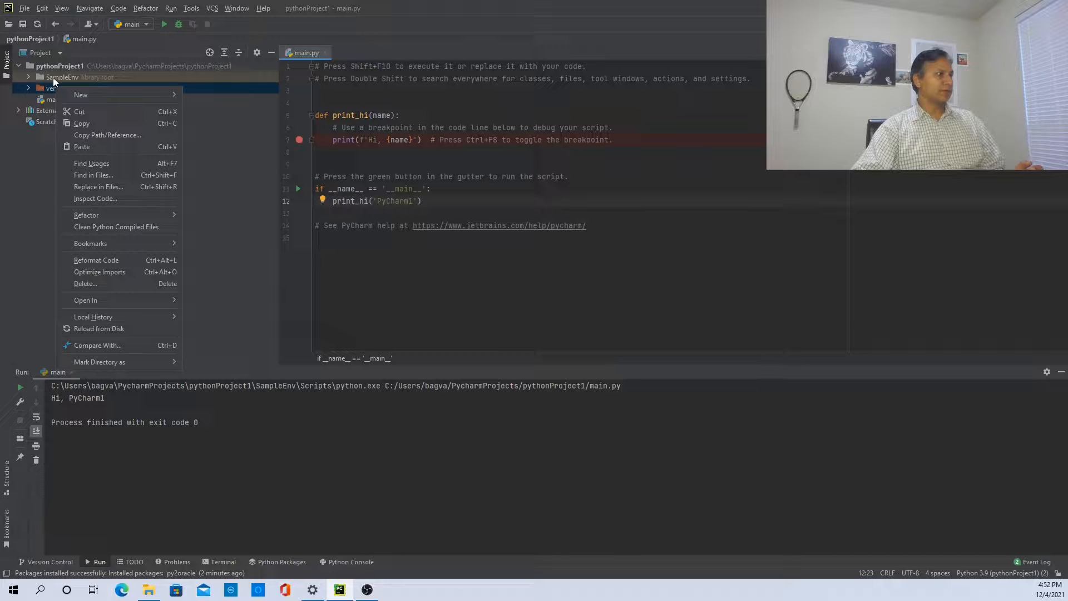
pyautogui.click(22, 13)
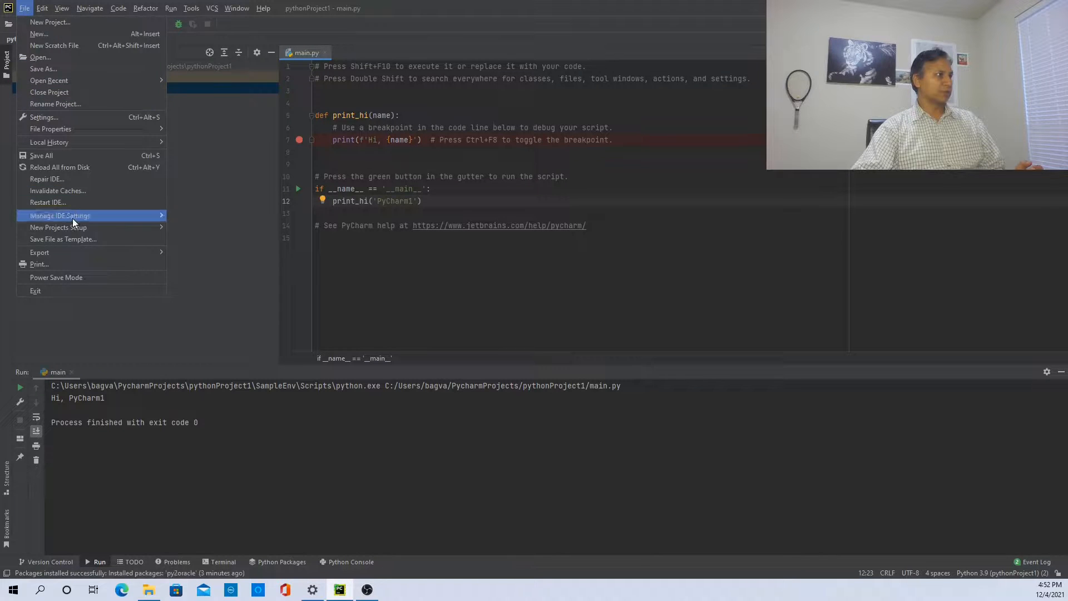
pyautogui.click(78, 119)
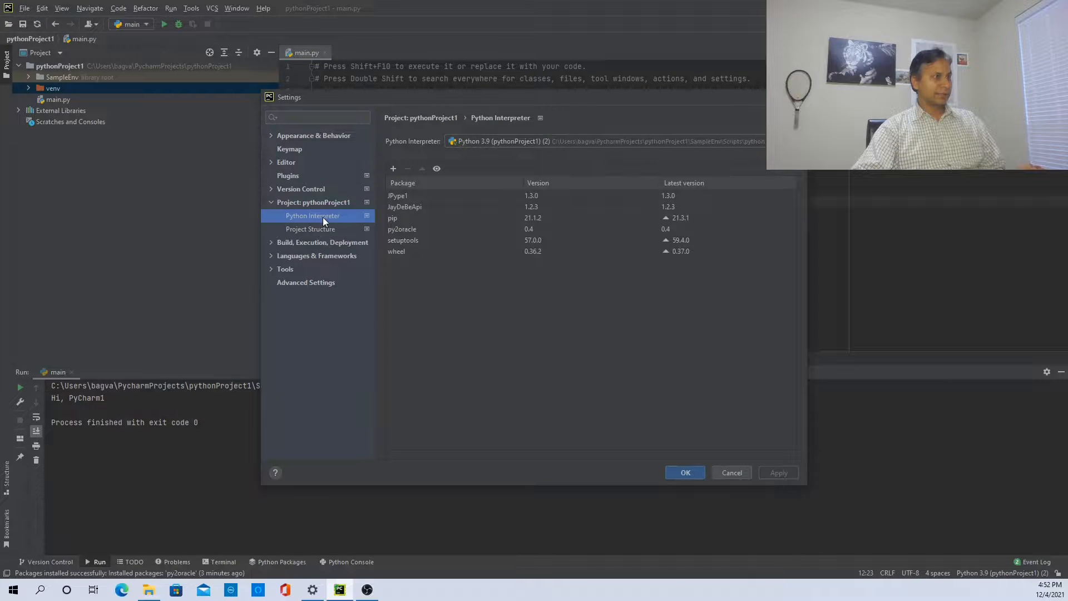
pyautogui.click(532, 141)
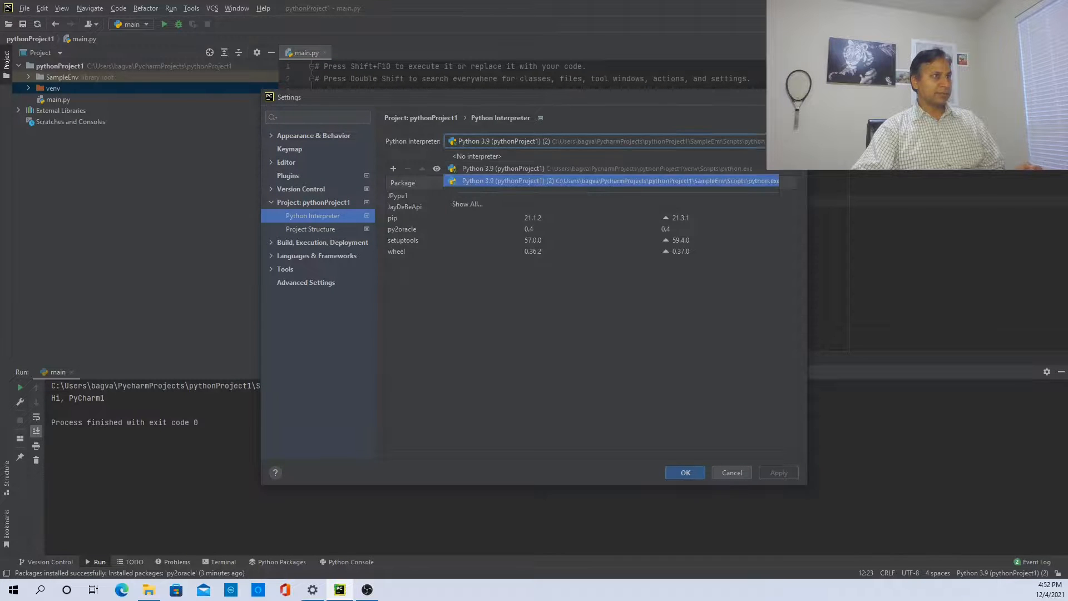
pyautogui.click(533, 168)
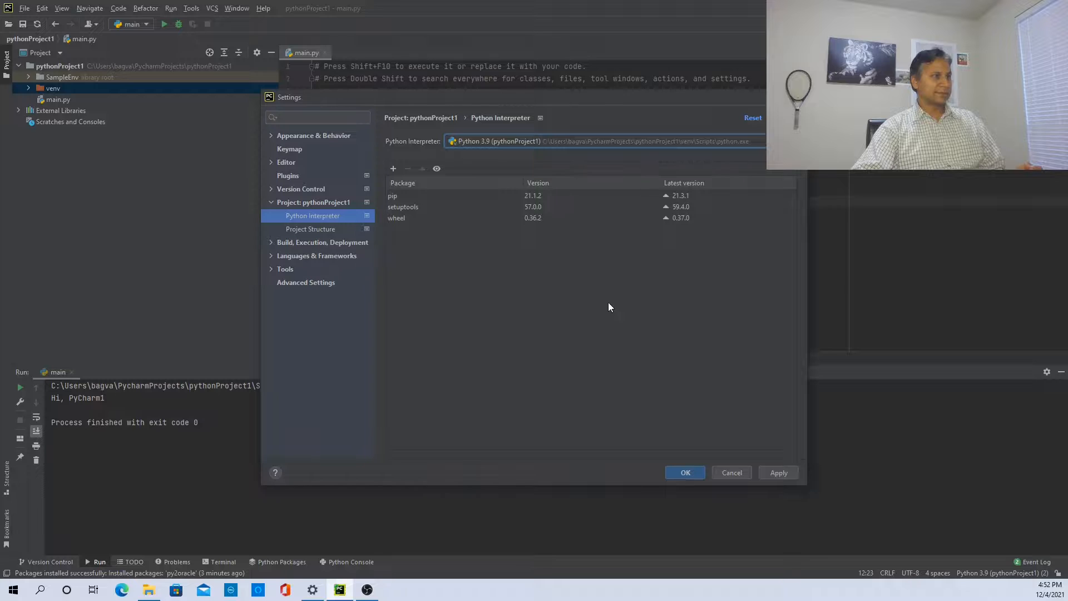
pyautogui.click(690, 142)
pyautogui.click(509, 181)
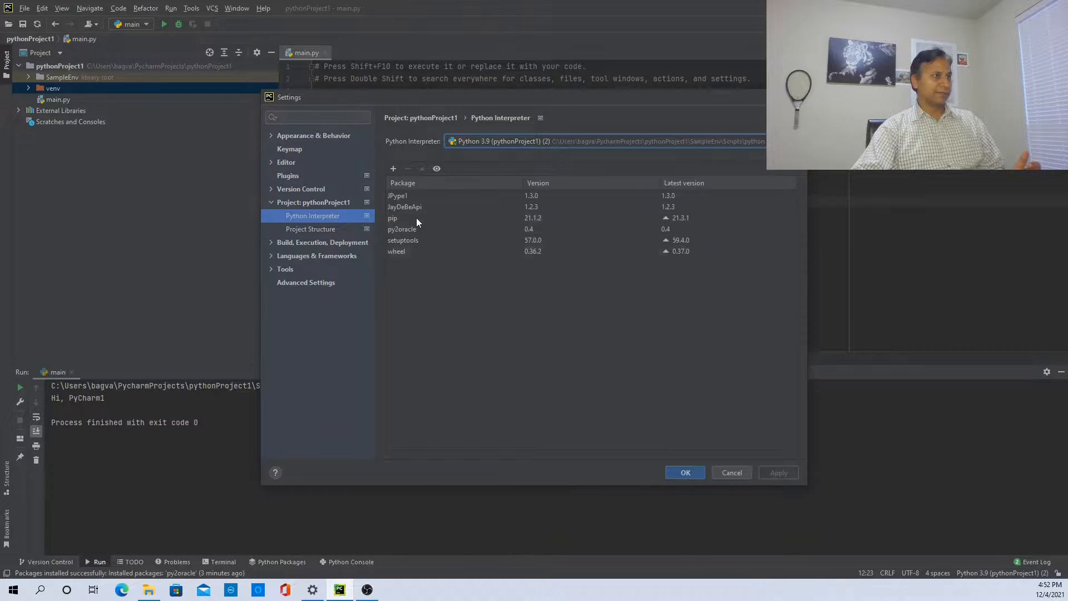
# Set the project's Python interpreter to the venv environment, apply the change and close the settings.
pyautogui.click(623, 142)
pyautogui.click(506, 169)
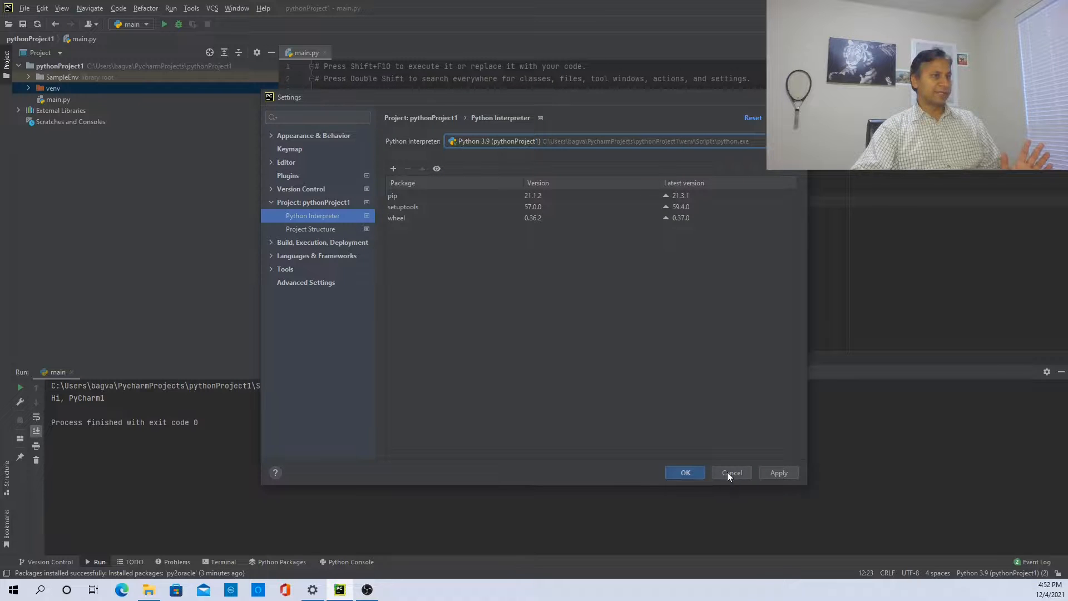
pyautogui.click(778, 473)
pyautogui.click(686, 473)
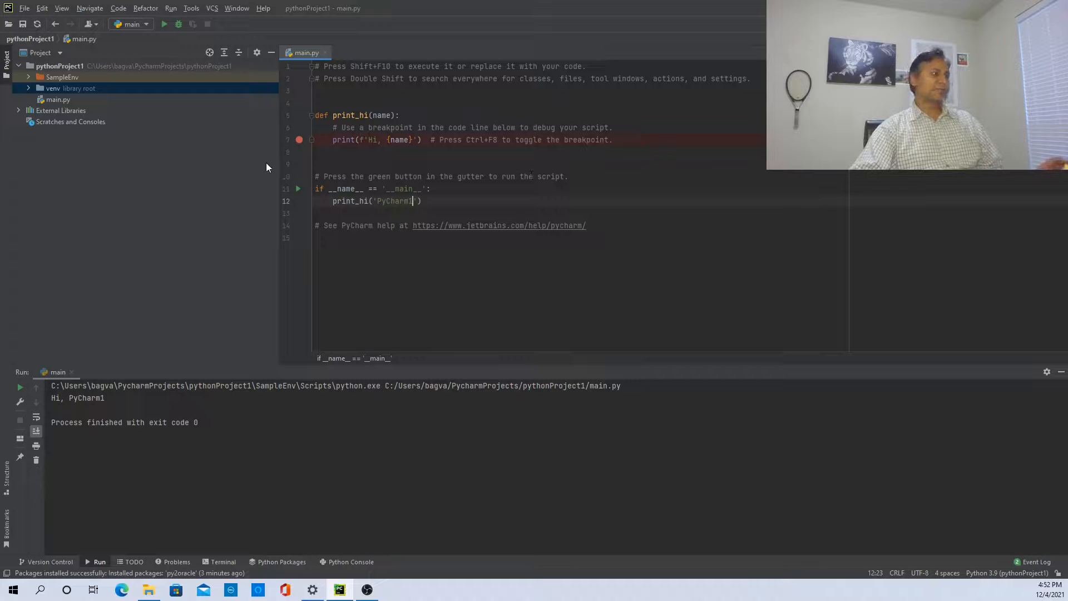
# Start adding a new Python interpreter for pythonProject1 from the project settings and choose the Conda Environment type.
pyautogui.click(25, 8)
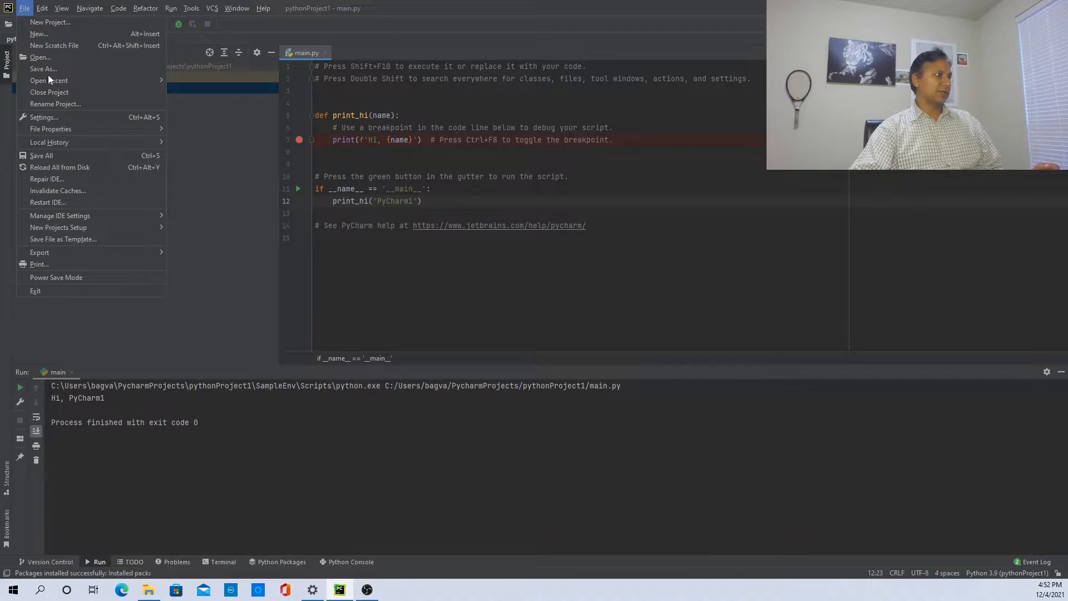
pyautogui.click(61, 117)
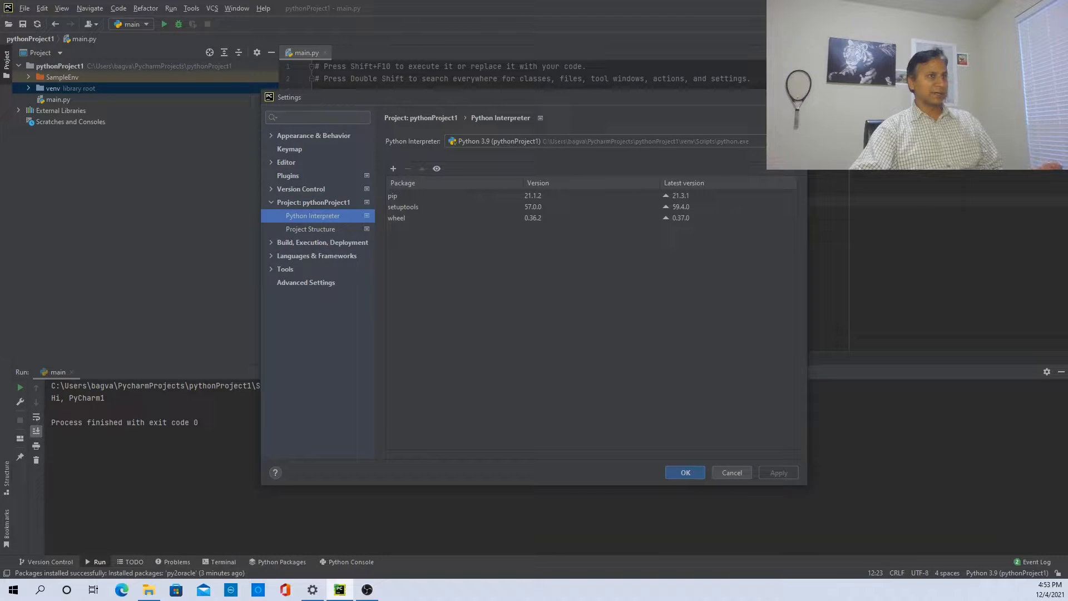
pyautogui.click(801, 157)
pyautogui.click(363, 175)
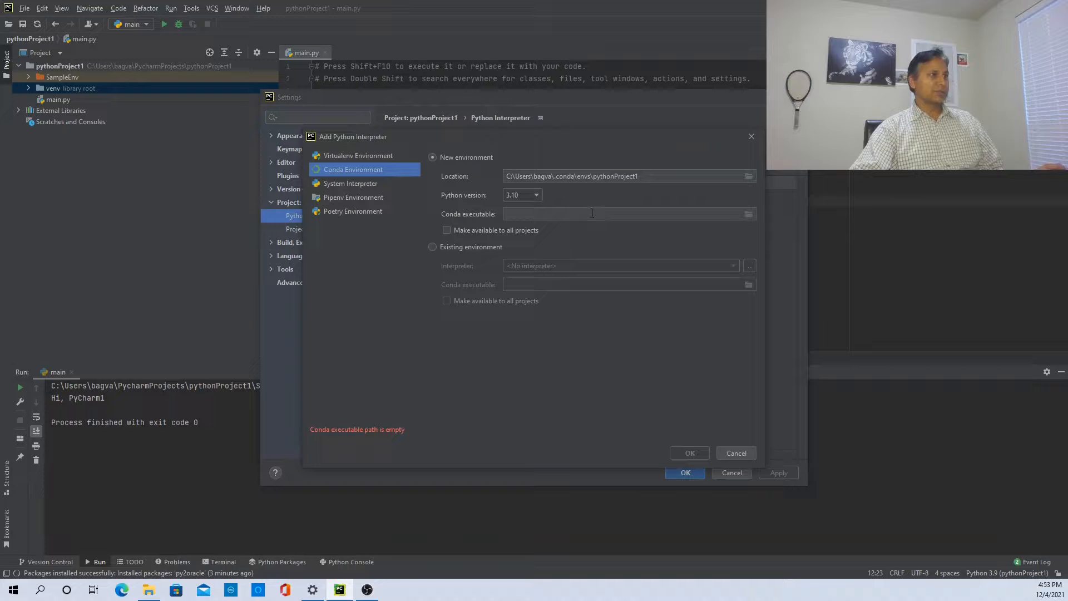
# Try Python 3.9 and set the new Conda environment's version to 2.7, and compare its options with those of the Virtualenv Environment.
pyautogui.click(536, 194)
pyautogui.click(528, 221)
pyautogui.click(528, 198)
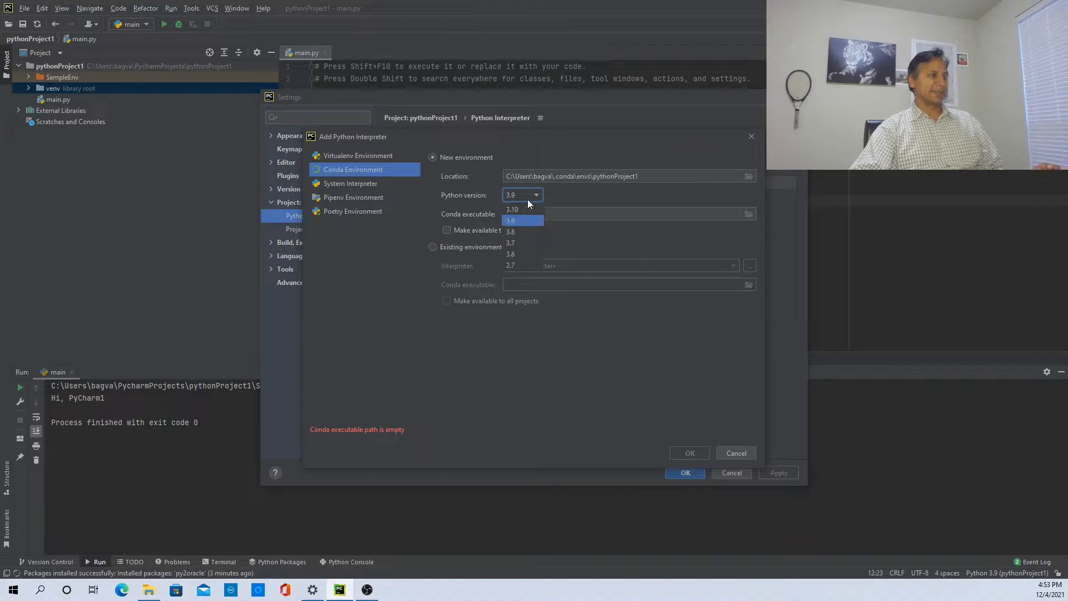
pyautogui.click(517, 266)
pyautogui.click(530, 198)
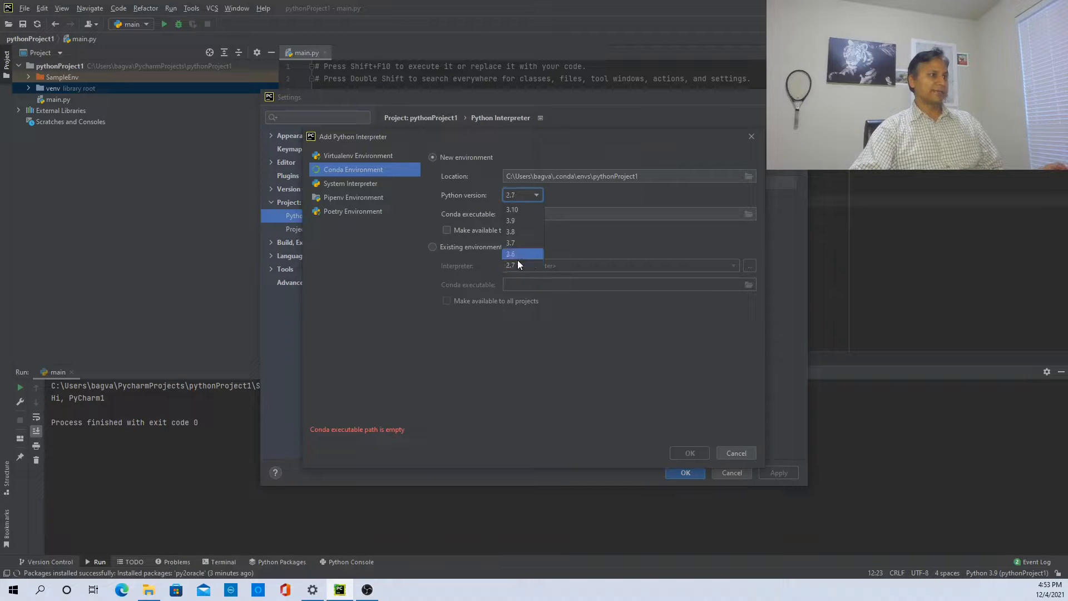
pyautogui.click(629, 253)
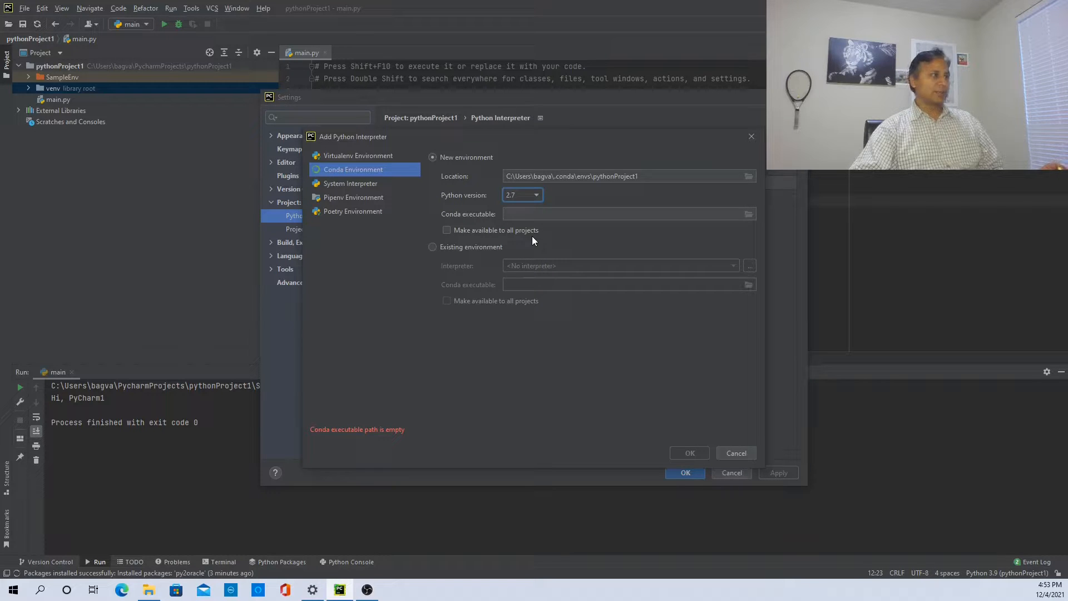
pyautogui.click(355, 156)
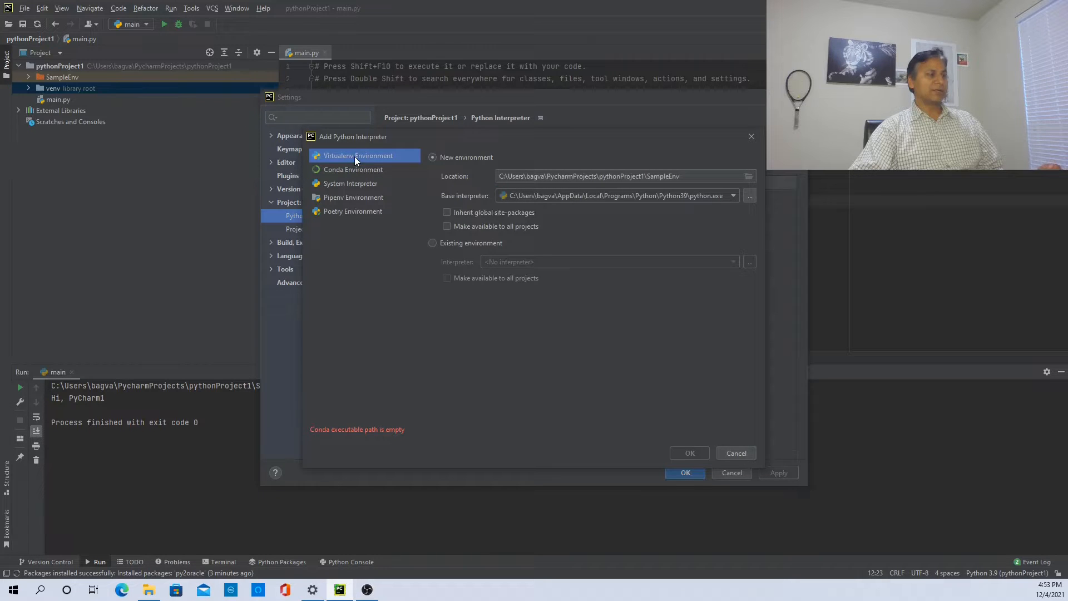
pyautogui.click(339, 170)
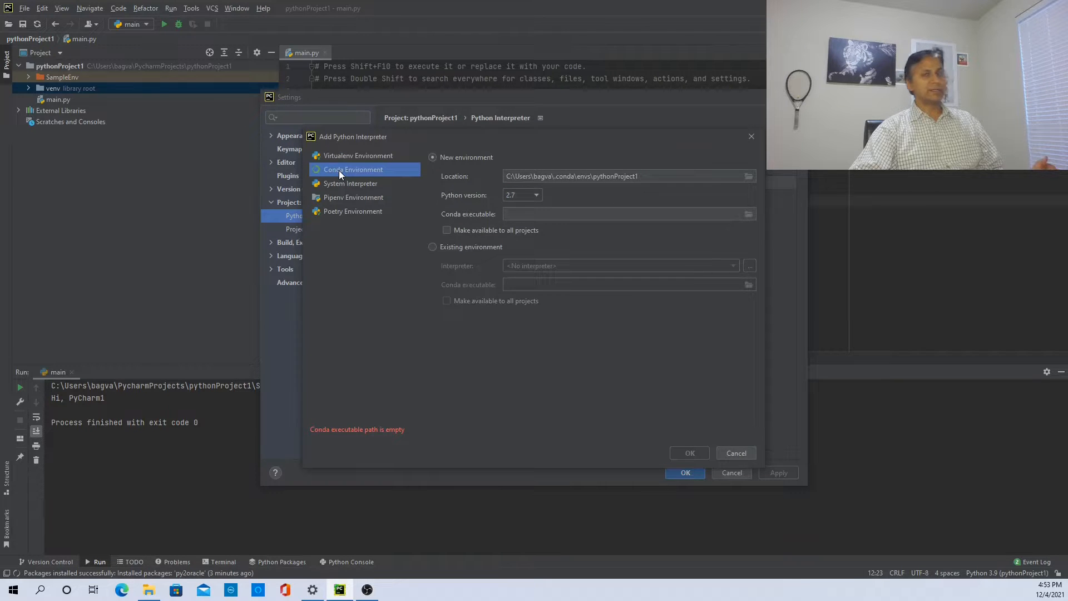